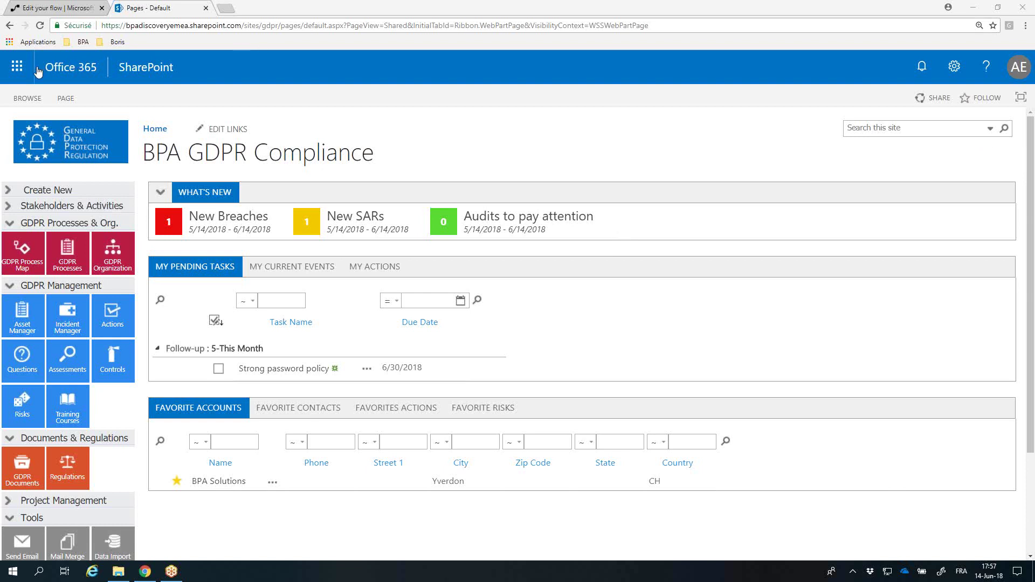
# - Show the Office 365 app launcher with Outlook, Flow and Yammer over the GDPR site
pyautogui.click(17, 68)
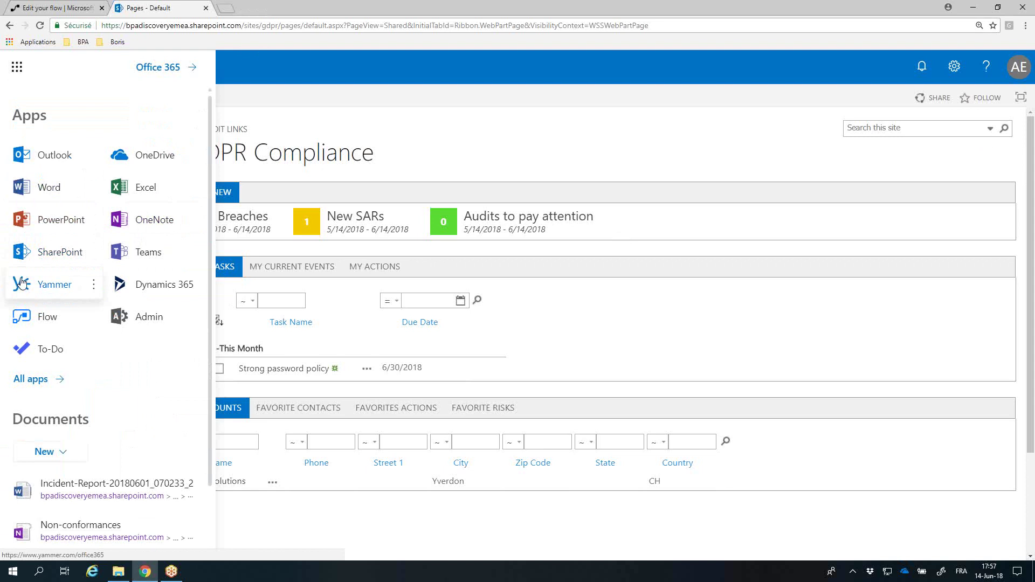
# - Close the app list, preview the home page in edit mode and web part gallery, then stop editing
pyautogui.click(385, 170)
pyautogui.click(64, 99)
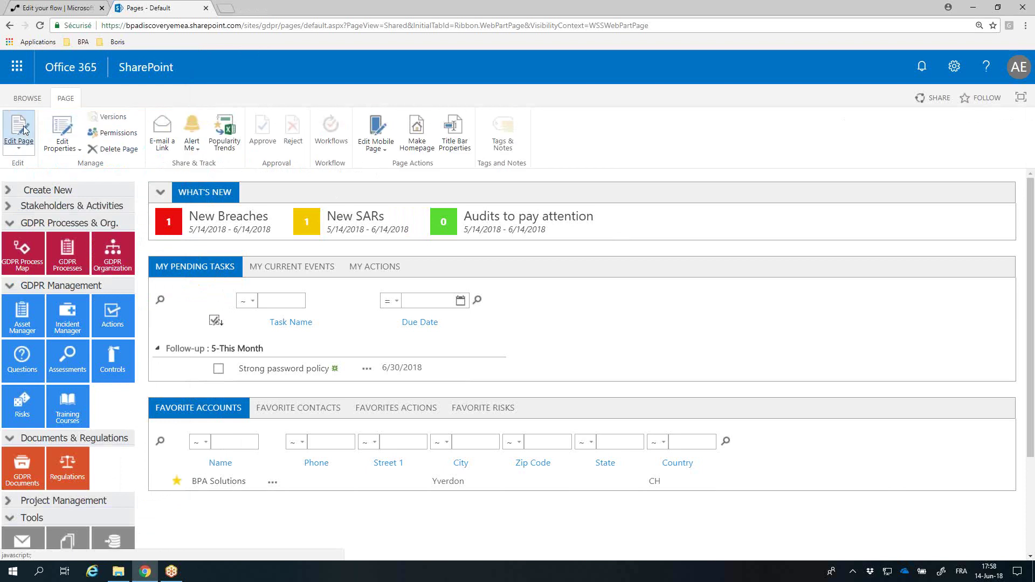
pyautogui.click(20, 132)
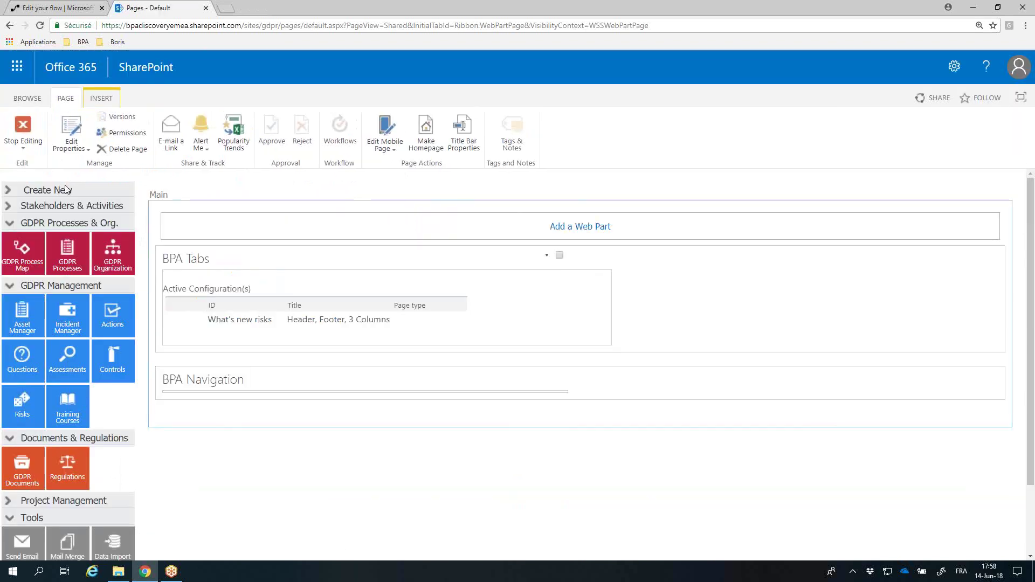
pyautogui.click(571, 228)
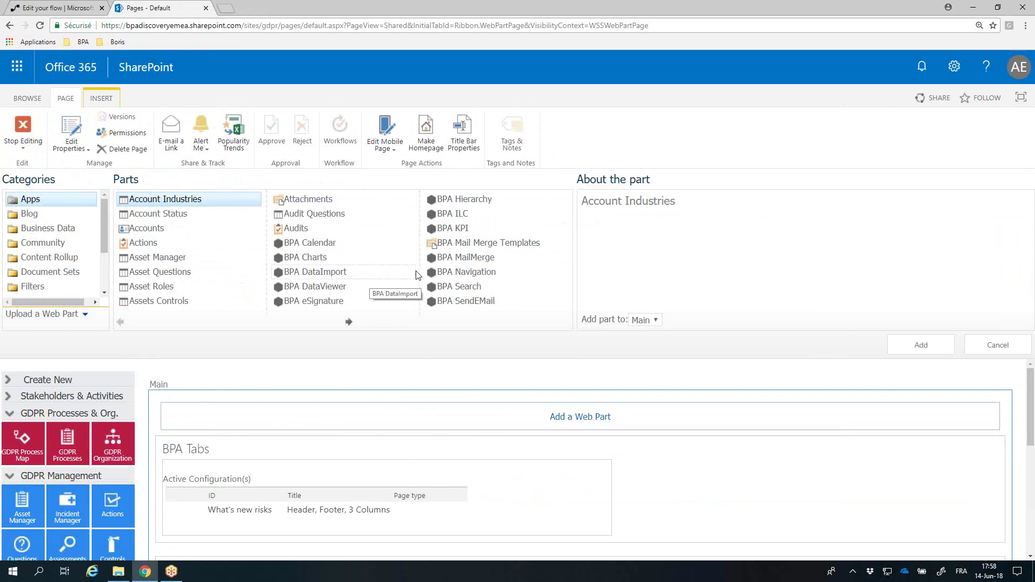
pyautogui.click(25, 137)
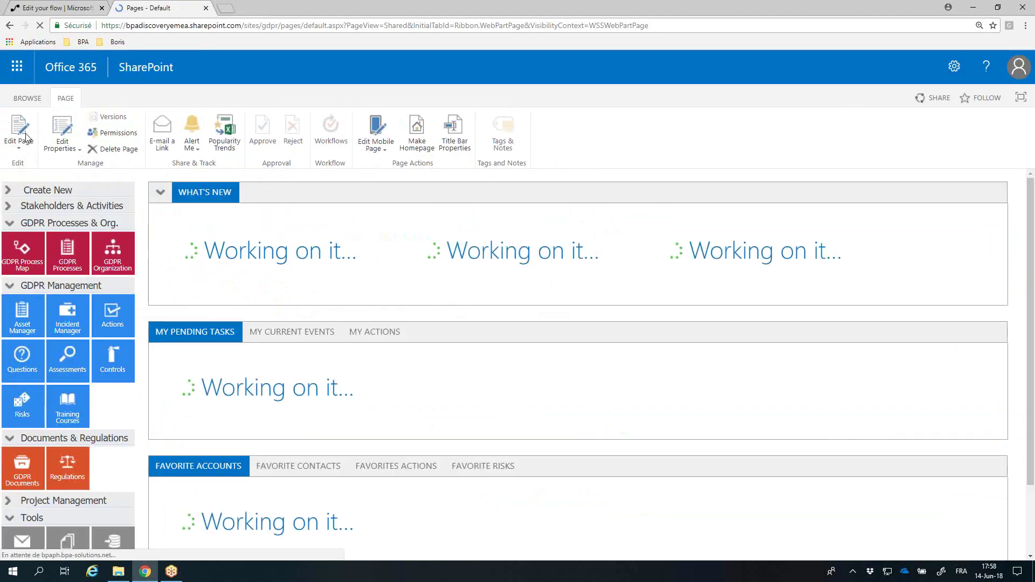
# - Collapse the Stakeholders, GDPR Processes, GDPR Management and Documents groups, then open GDPR Process Map
pyautogui.click(30, 207)
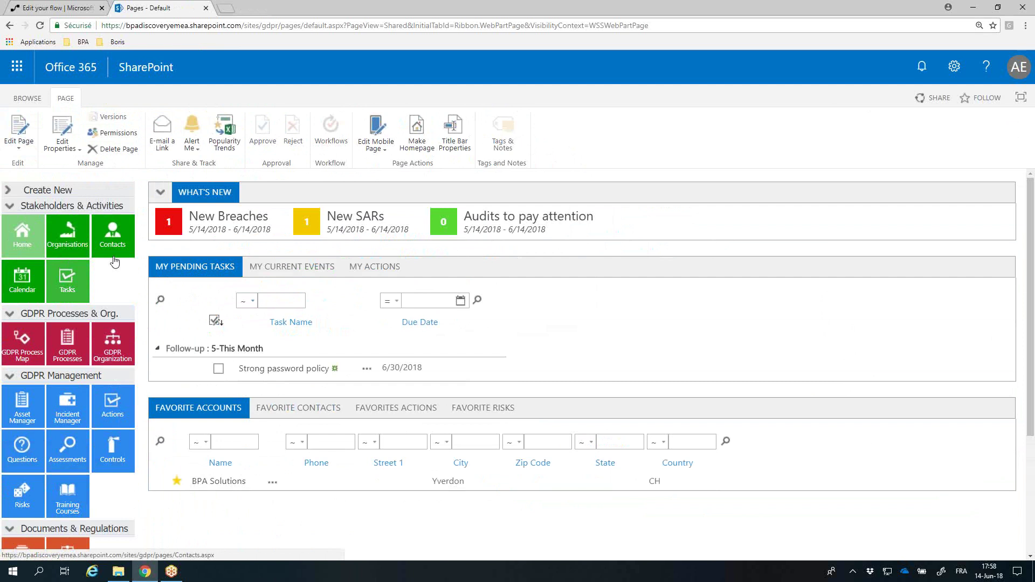
pyautogui.click(78, 206)
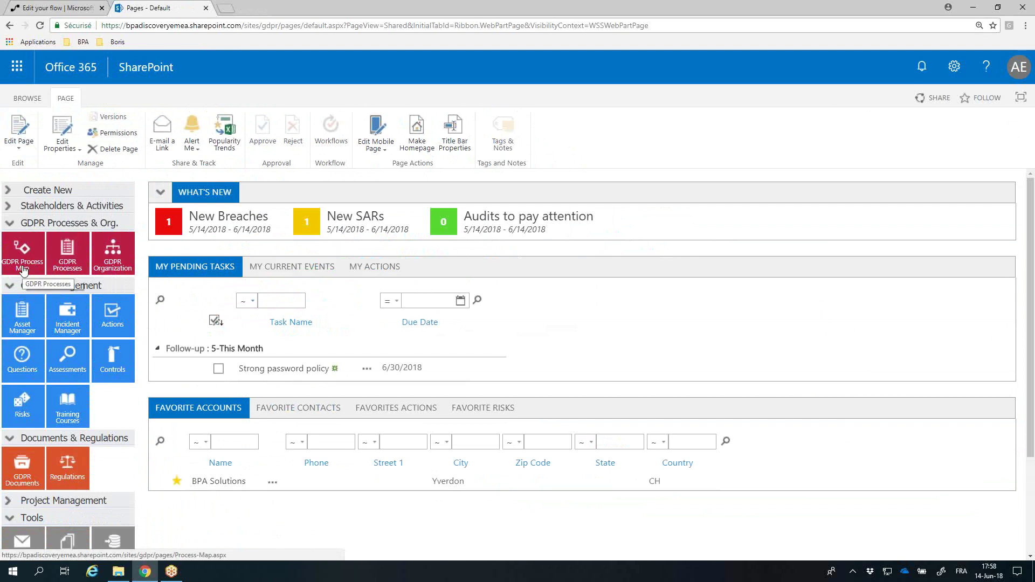
pyautogui.click(36, 225)
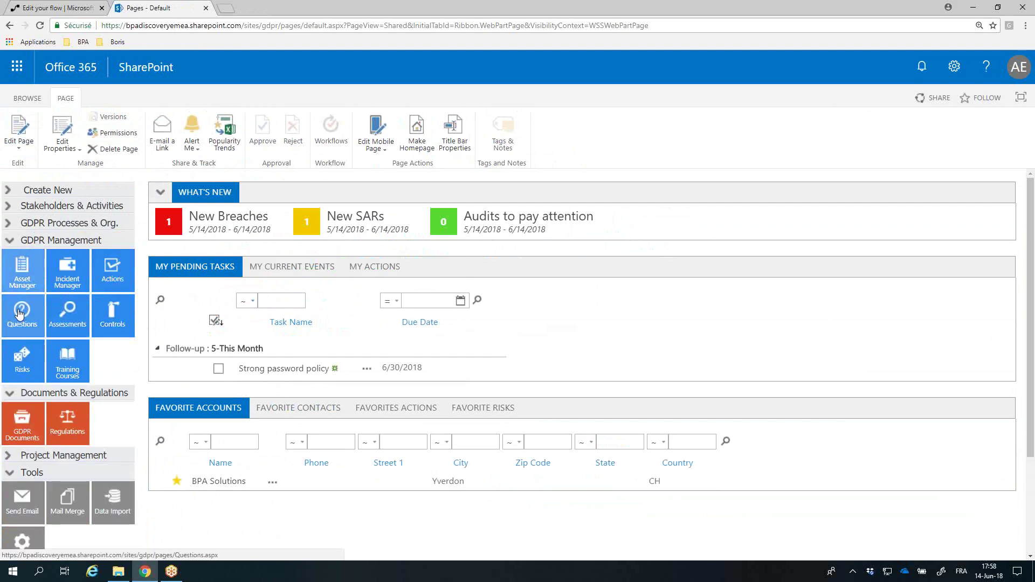
pyautogui.click(73, 244)
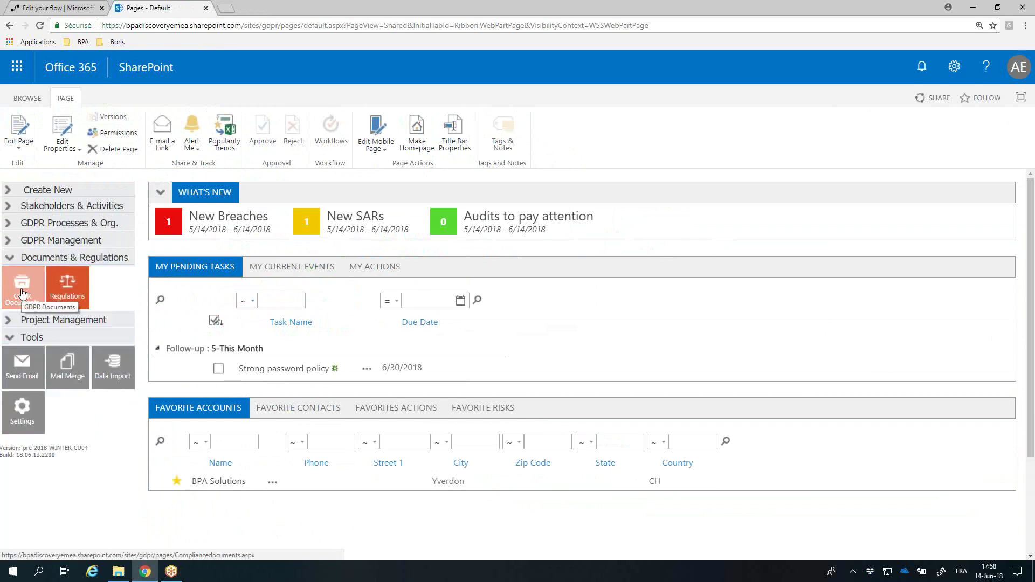
pyautogui.click(36, 261)
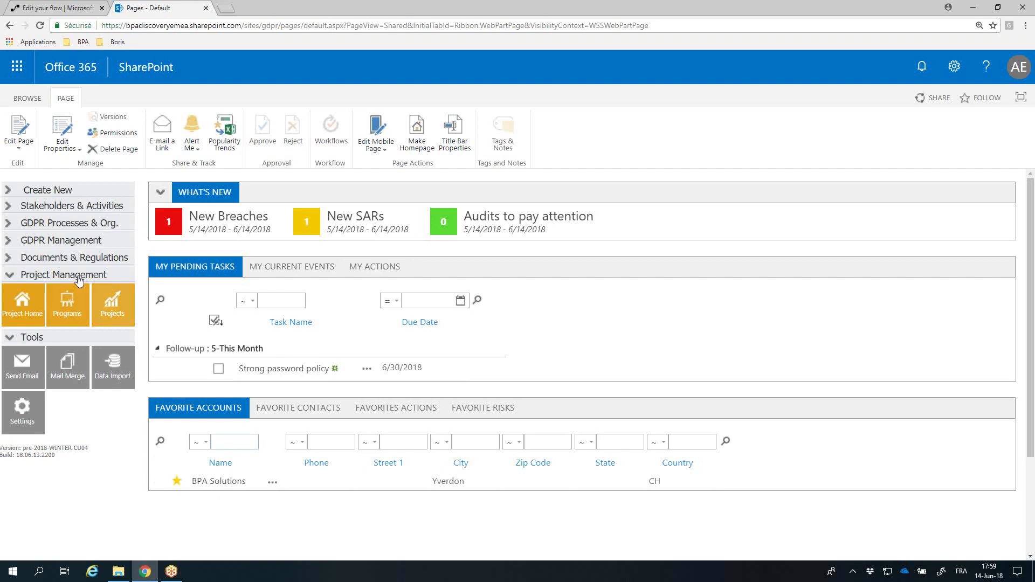
pyautogui.click(56, 228)
pyautogui.click(38, 263)
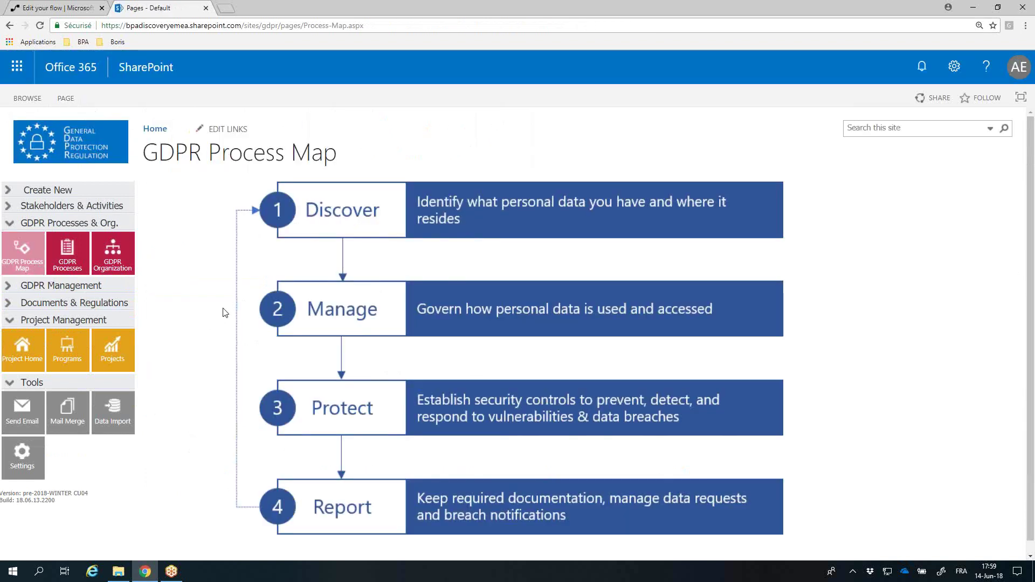
# - View KPIs and risks of Incident & Data Breach Management under Protect, then open GDPR Roles
pyautogui.click(442, 424)
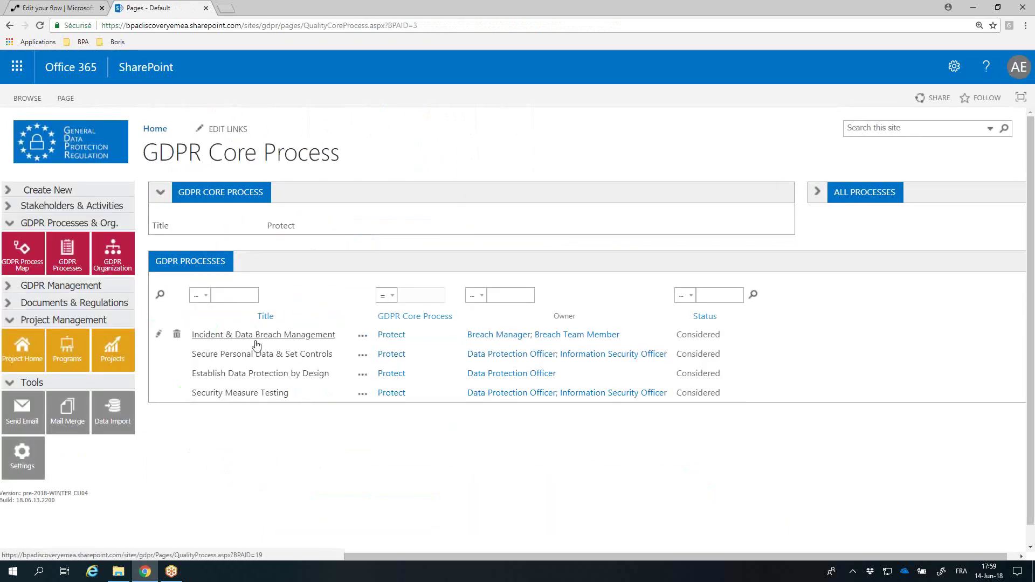
pyautogui.click(256, 339)
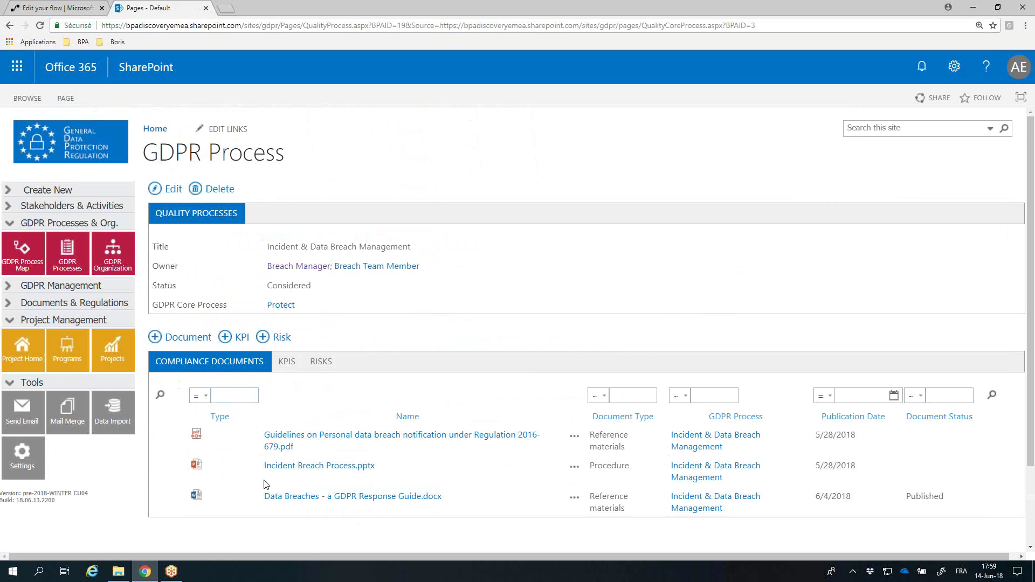
pyautogui.click(285, 362)
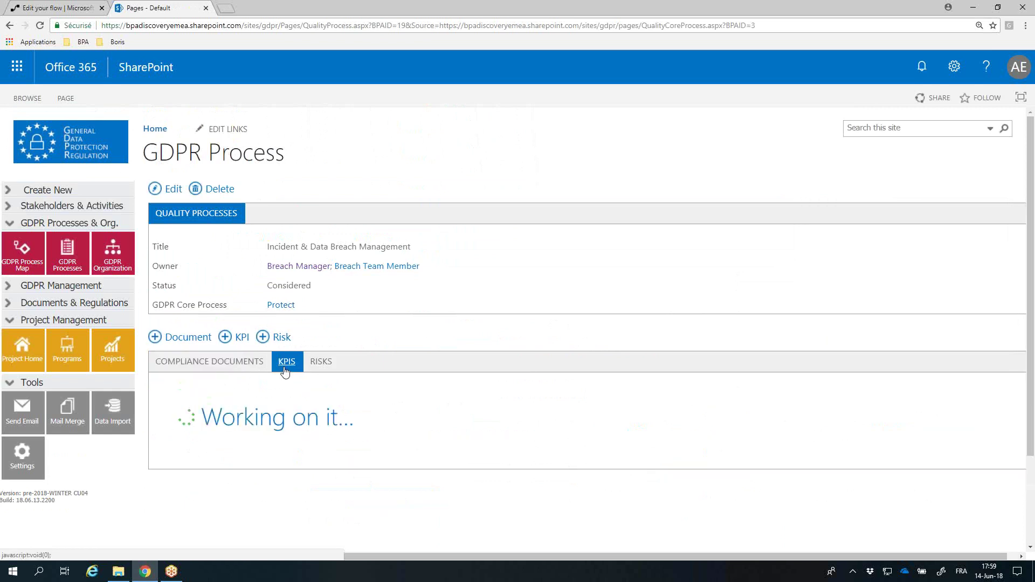
pyautogui.click(325, 363)
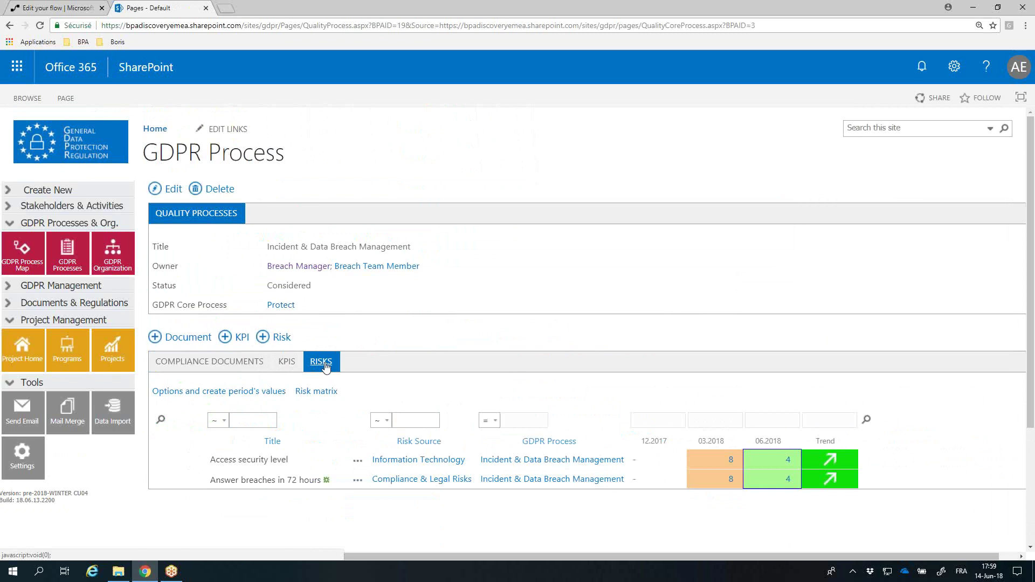
pyautogui.click(110, 267)
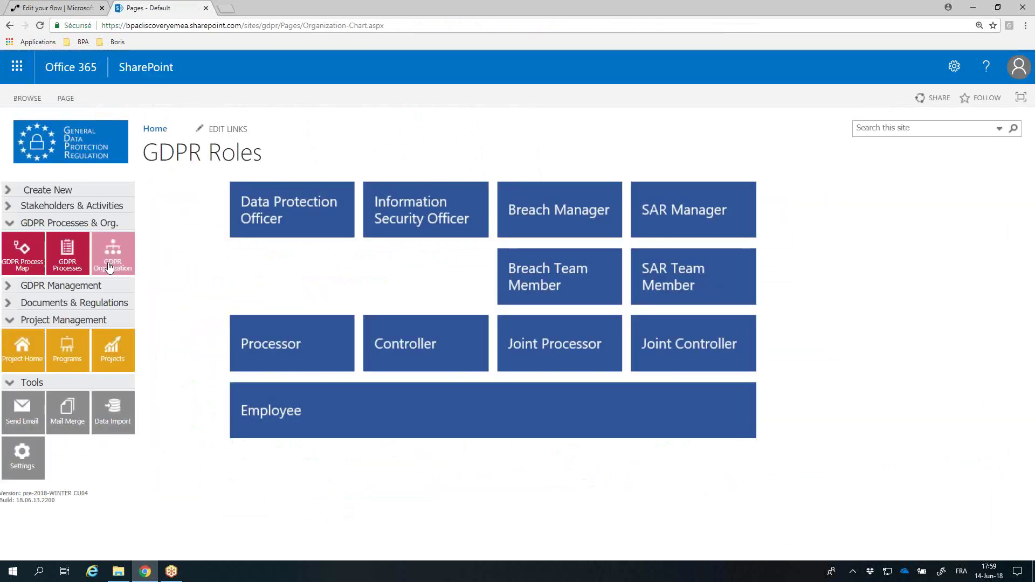
# - Browse the Breach Manager role's collaborators and expand the GDPR Management navigation group
pyautogui.click(451, 348)
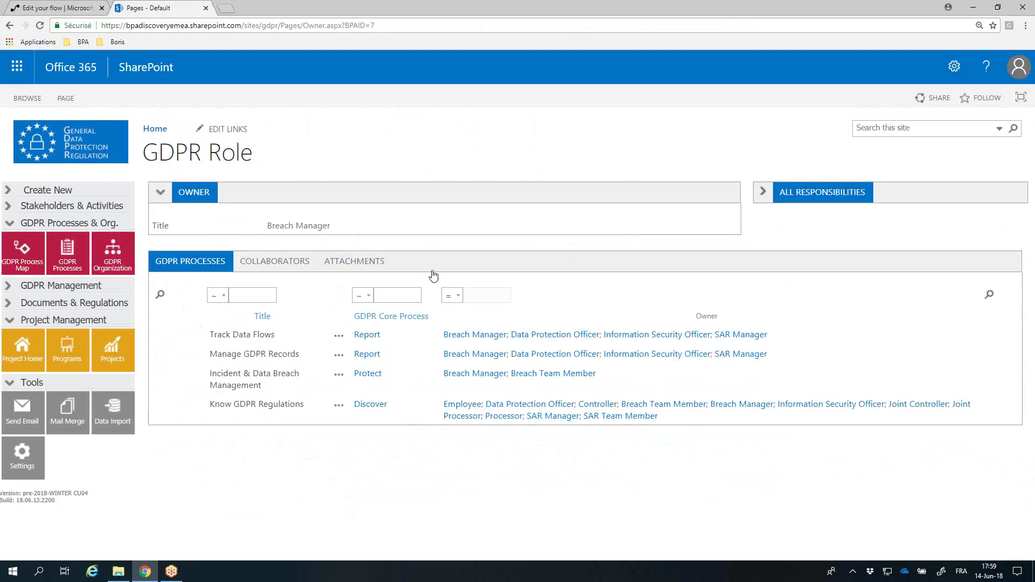
pyautogui.click(272, 271)
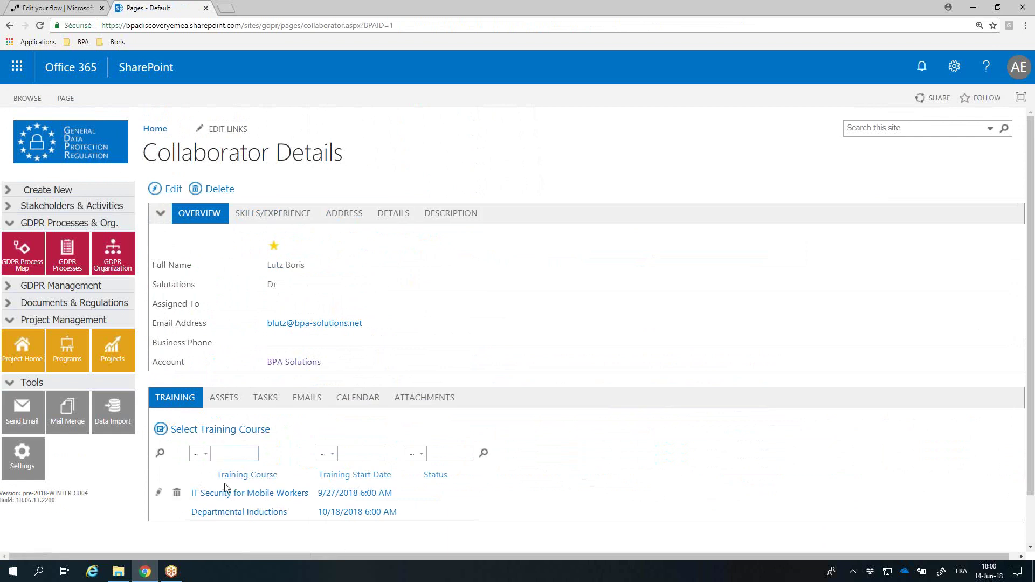
pyautogui.click(78, 295)
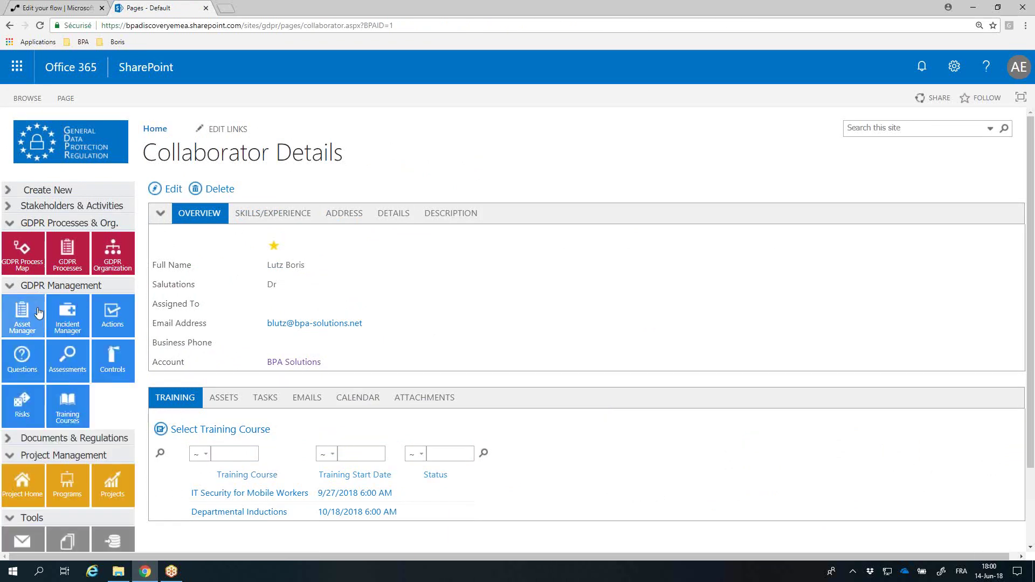
# - Open the Asset Register and remove the favourite marking from Emailing Server
pyautogui.click(31, 329)
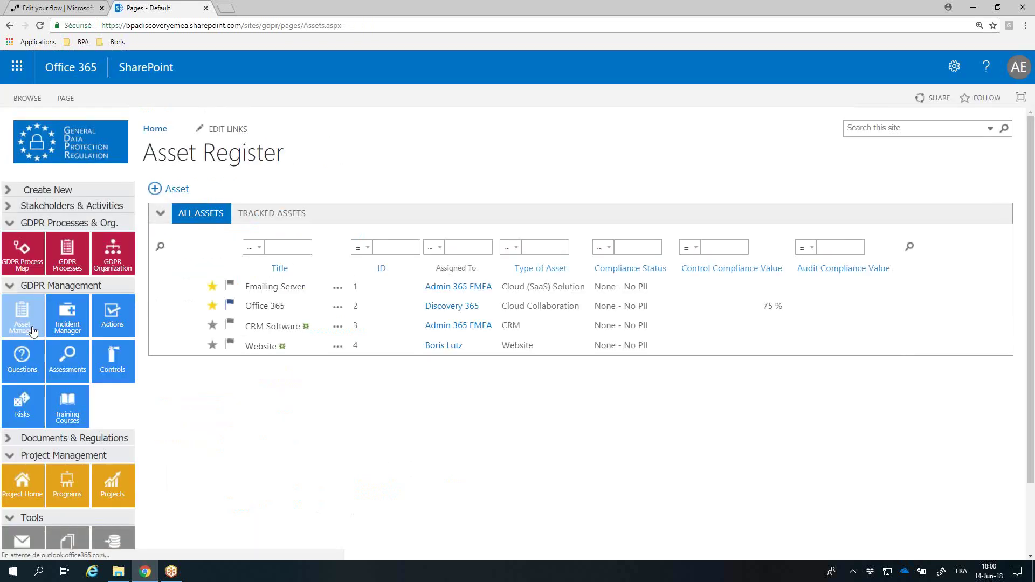
pyautogui.moveTo(168, 350)
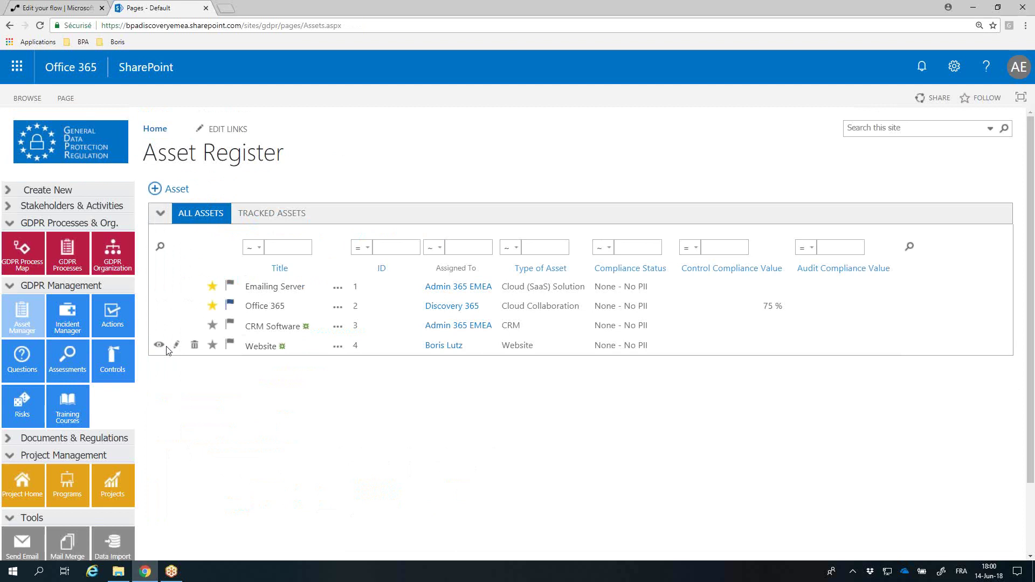
pyautogui.click(230, 287)
# - Check the Office 365 asset's CONTROLS and DASHBOARD tabs, then go to the Incidents list
pyautogui.click(262, 312)
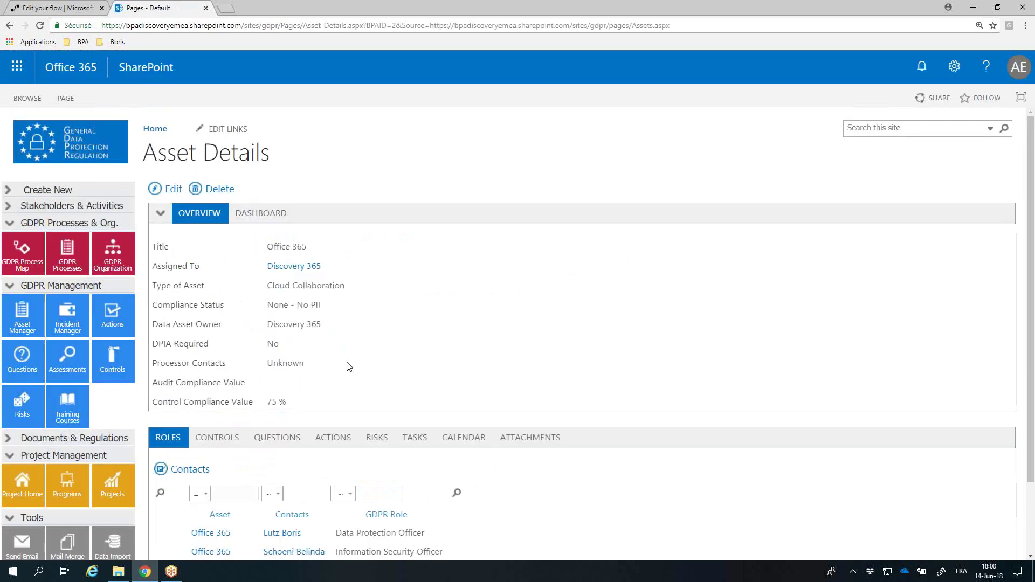
pyautogui.scroll(-3, 209, 436)
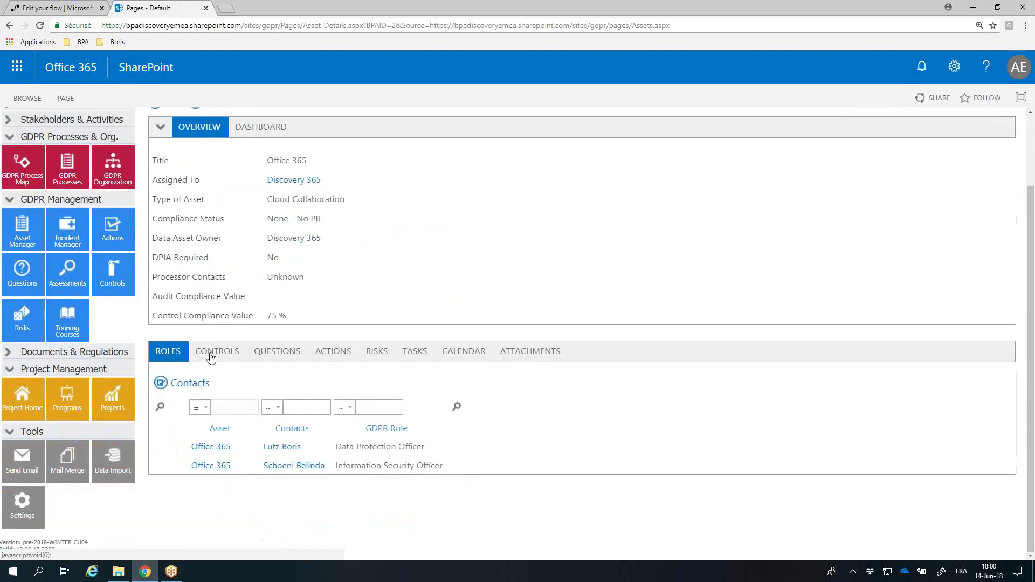
pyautogui.click(216, 351)
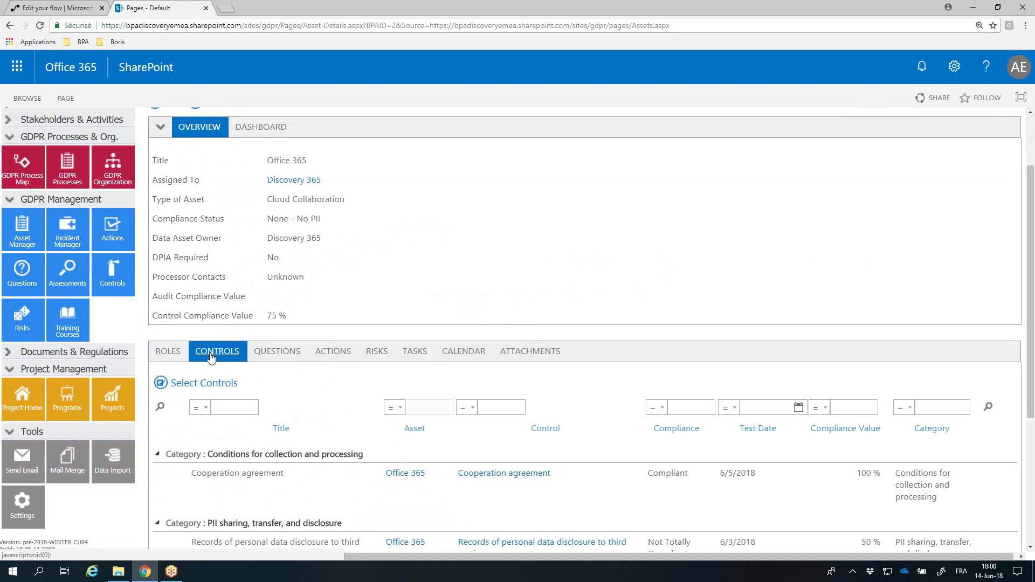
pyautogui.scroll(-2, 215, 360)
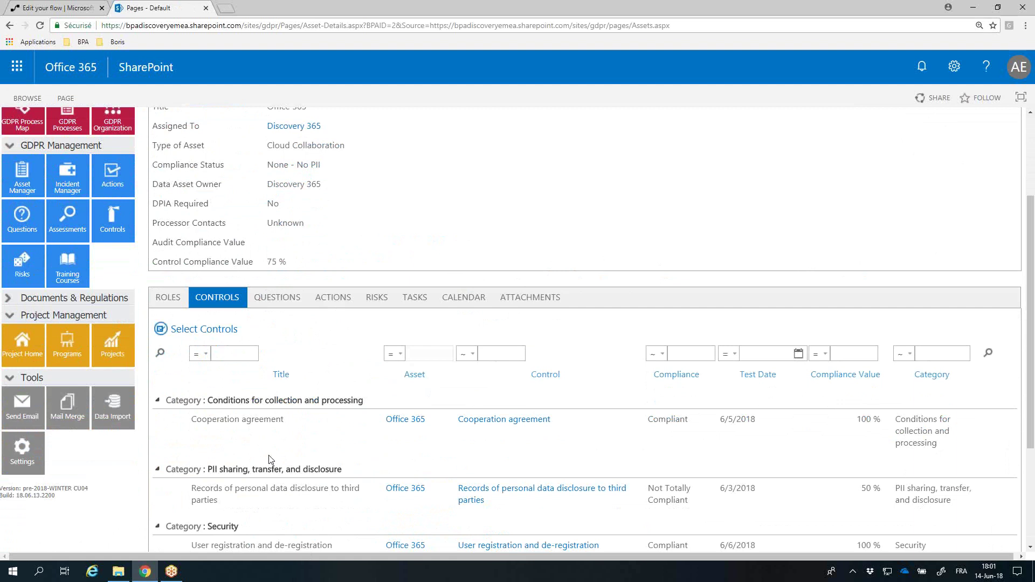
pyautogui.scroll(3, 271, 459)
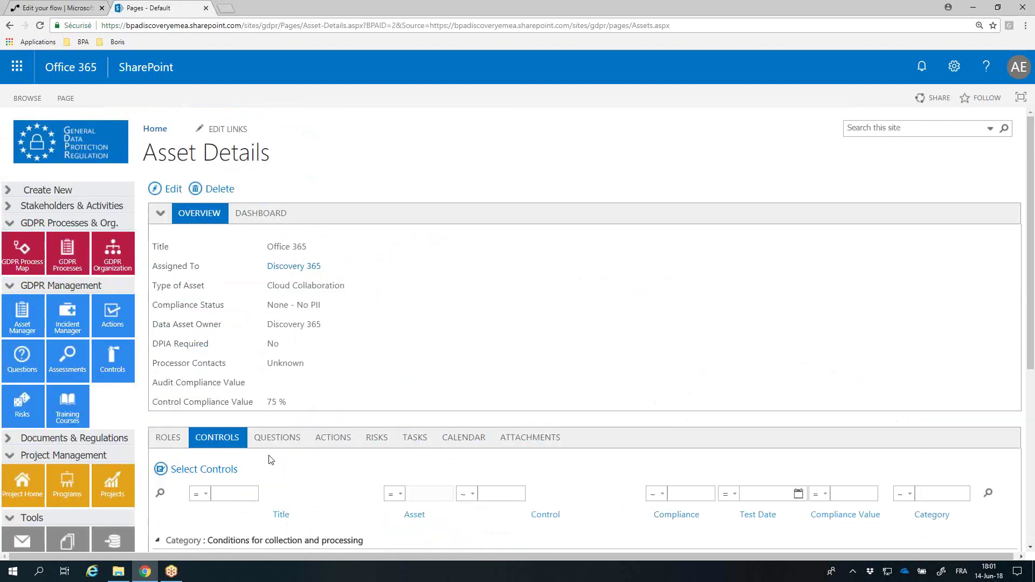
pyautogui.click(260, 216)
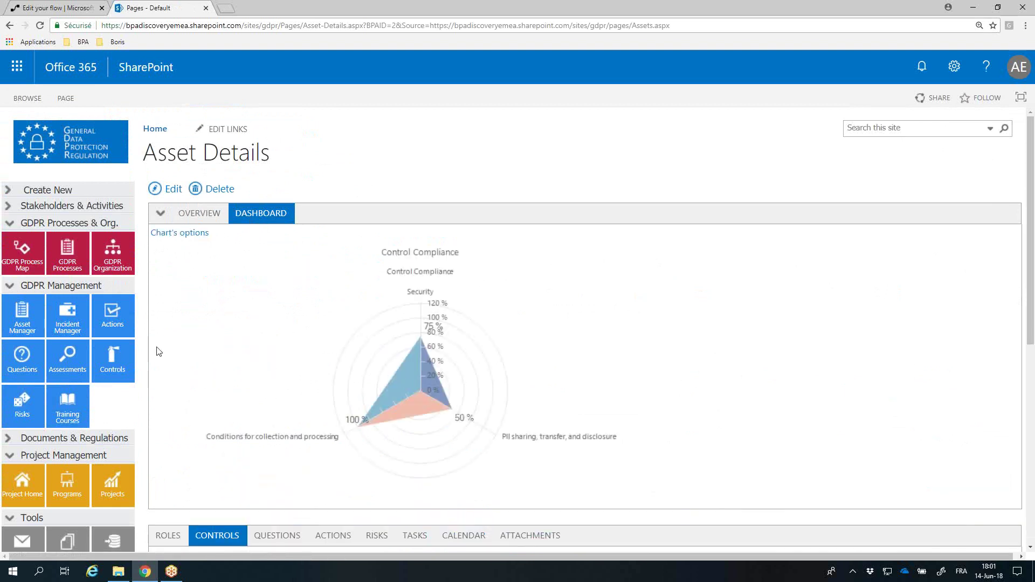
pyautogui.click(54, 331)
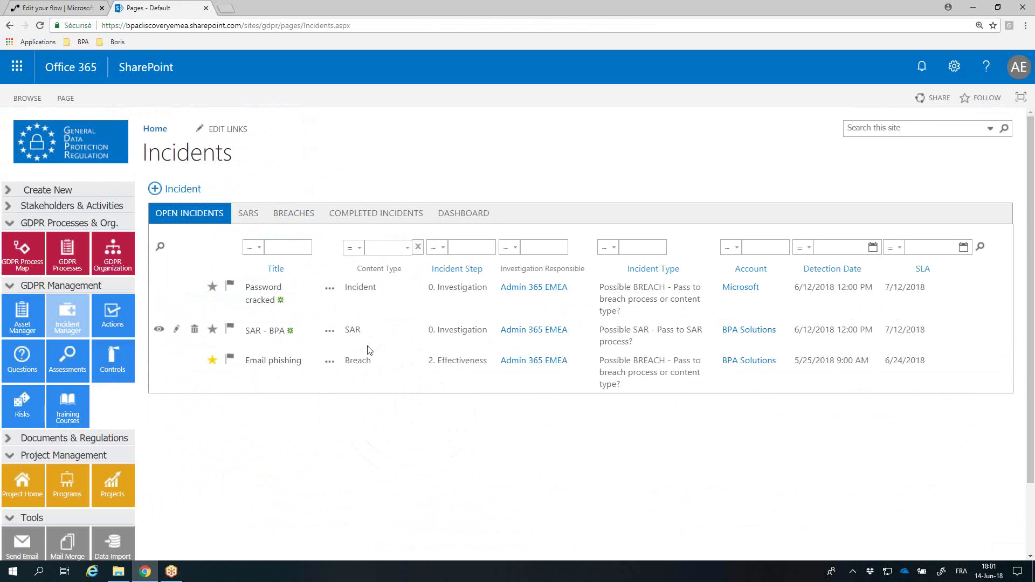
# - Highlight the Breach and SAR content type values, then switch to the DiscoveryEMEA NC Approval flow editor
pyautogui.moveTo(358, 361); pyautogui.dragTo(376, 366)
pyautogui.doubleClick(376, 367)
pyautogui.moveTo(362, 331); pyautogui.dragTo(346, 330)
pyautogui.click(70, 10)
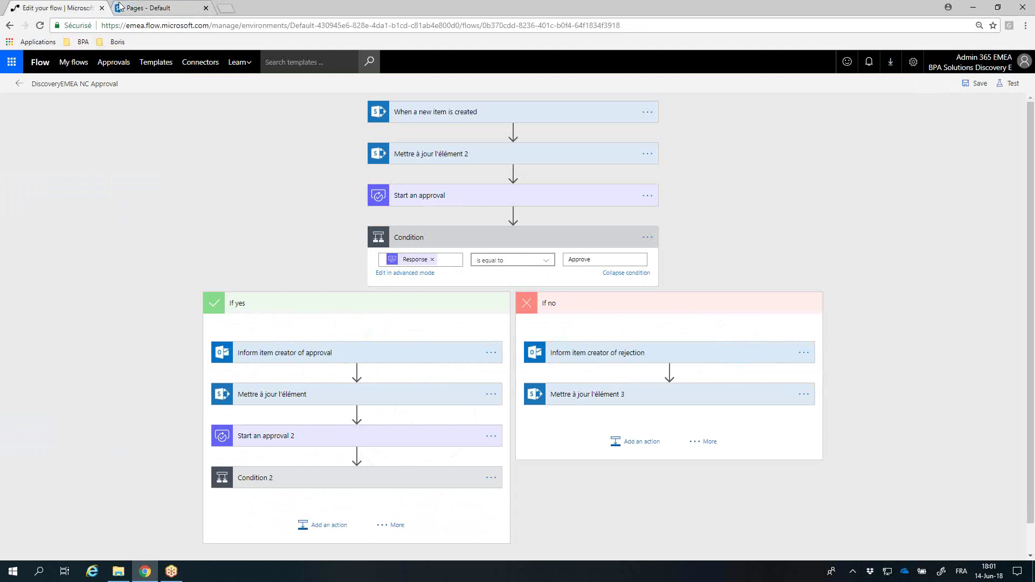
# - Switch from the NC Approval flow back to the SharePoint Incidents page
pyautogui.click(140, 8)
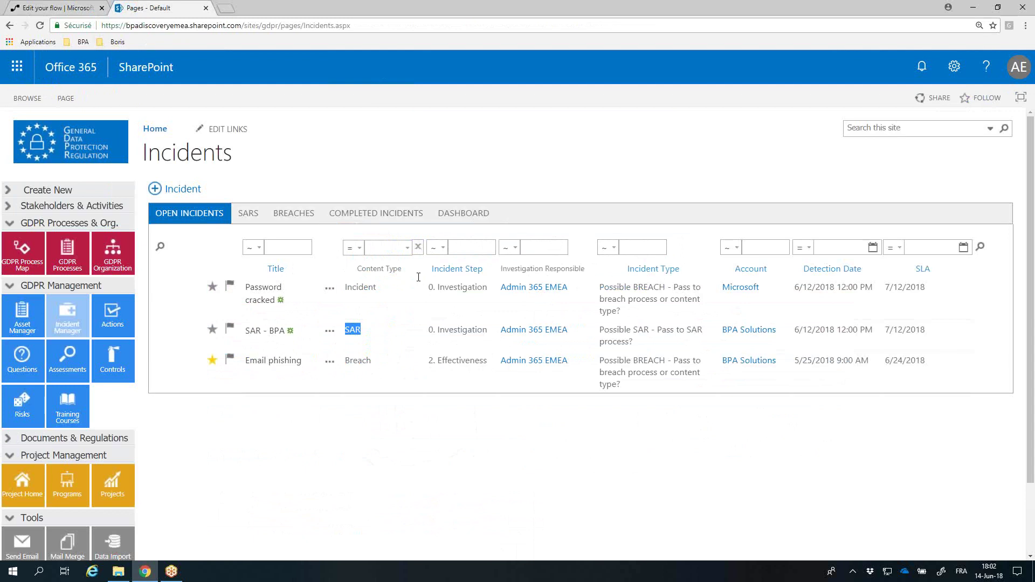
pyautogui.click(464, 214)
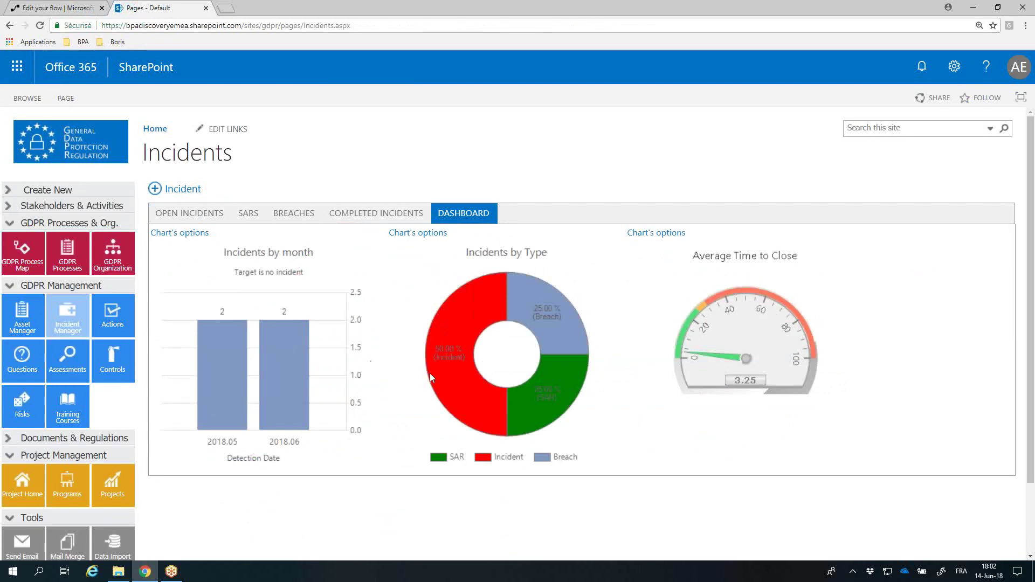
pyautogui.click(200, 218)
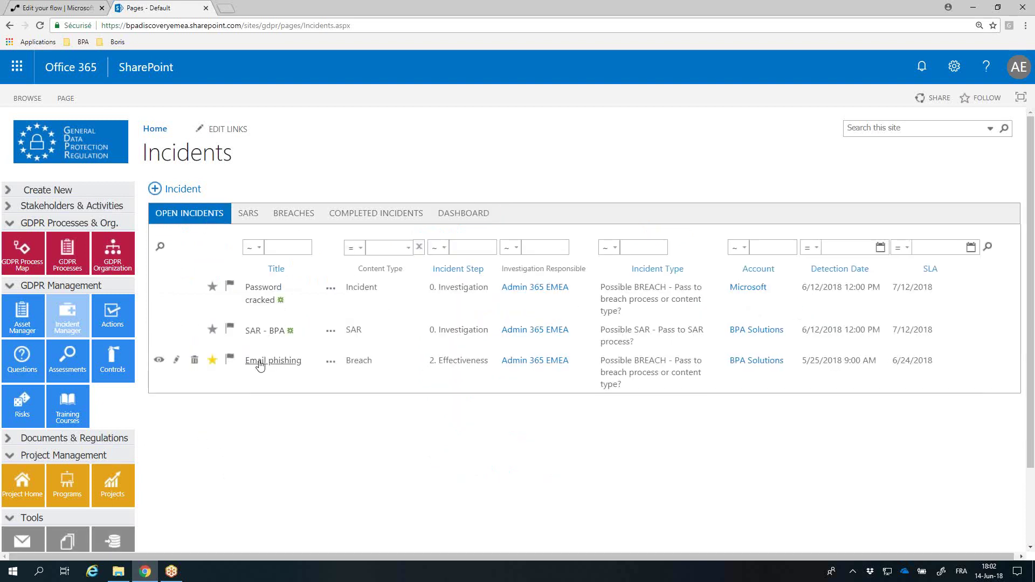
# - Open Email phishing, check its actions, risks and attachments, then open Incident-Report-20180601_070233_2.docx
pyautogui.click(259, 365)
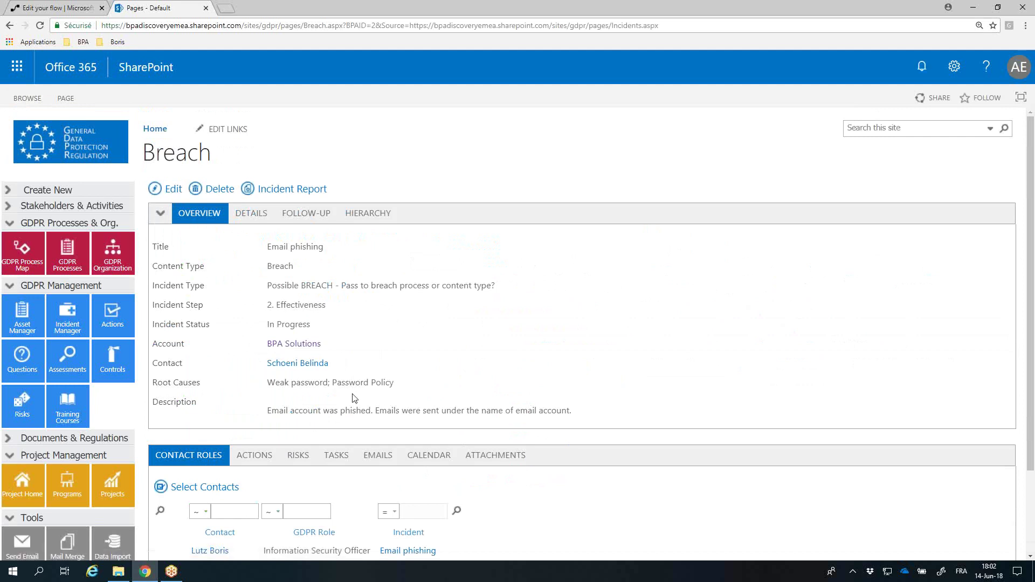
pyautogui.moveTo(381, 383); pyautogui.dragTo(268, 384)
pyautogui.scroll(-2, 293, 383)
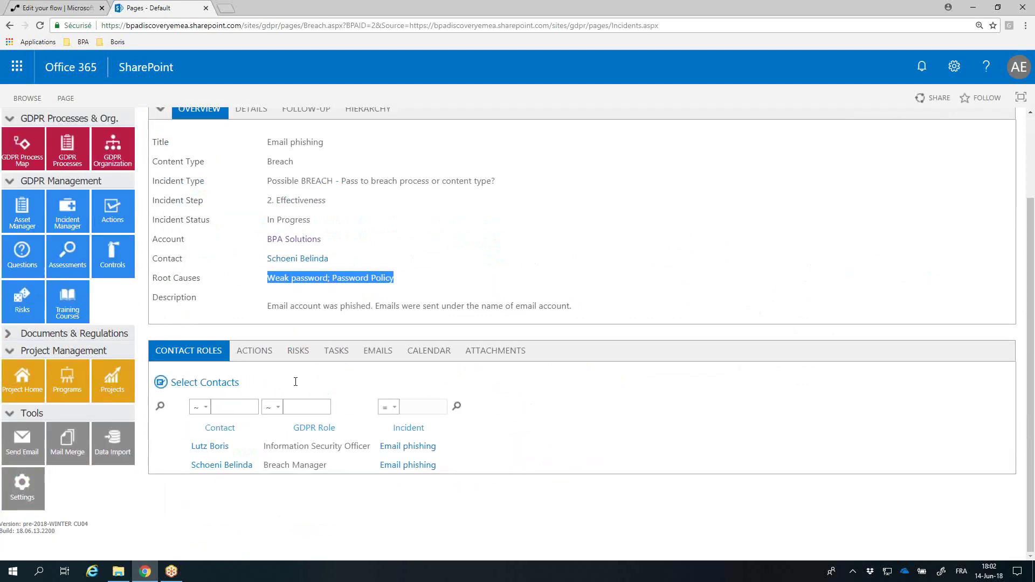
pyautogui.click(264, 358)
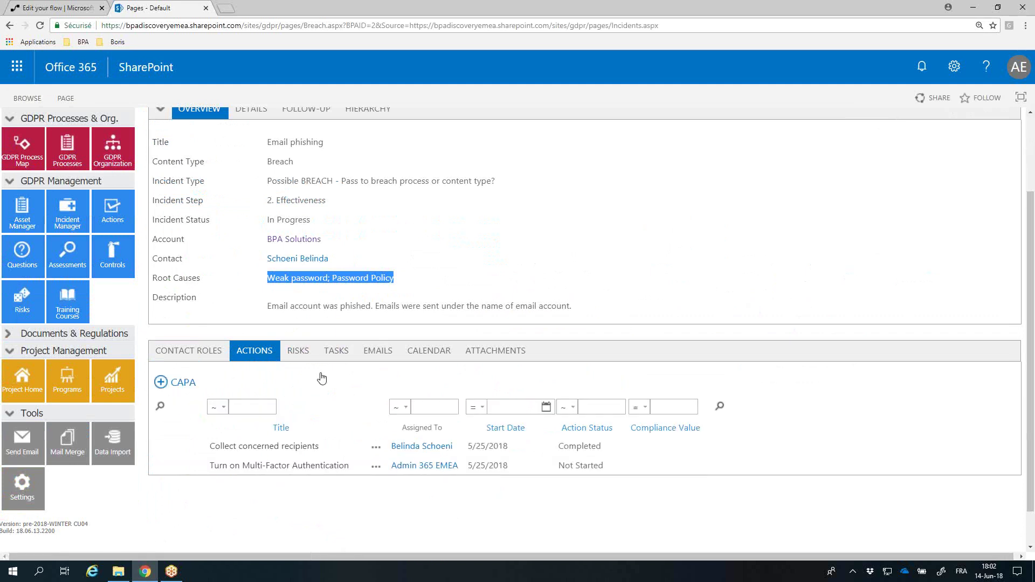
pyautogui.click(305, 360)
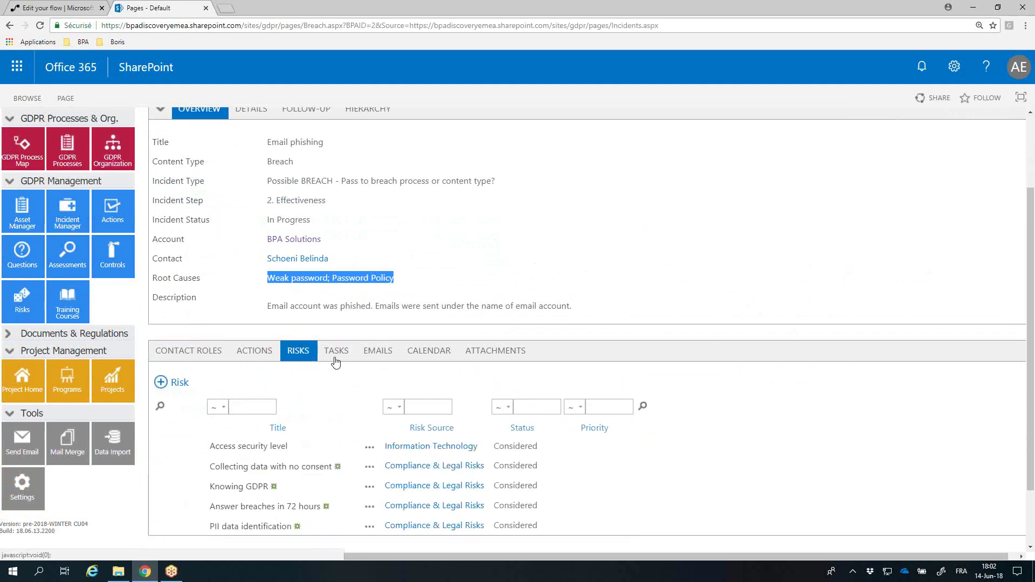
pyautogui.click(477, 356)
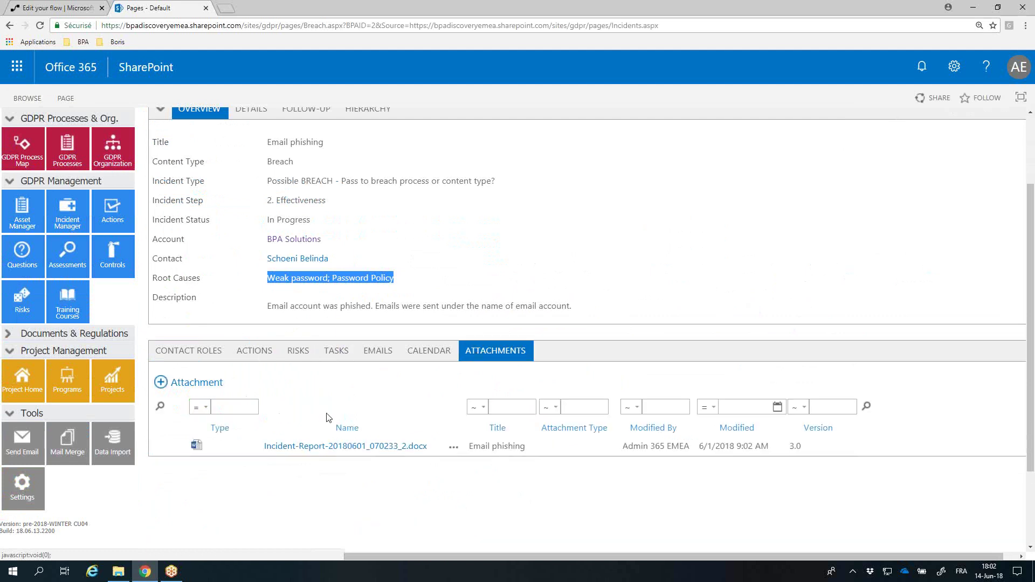
pyautogui.click(295, 450)
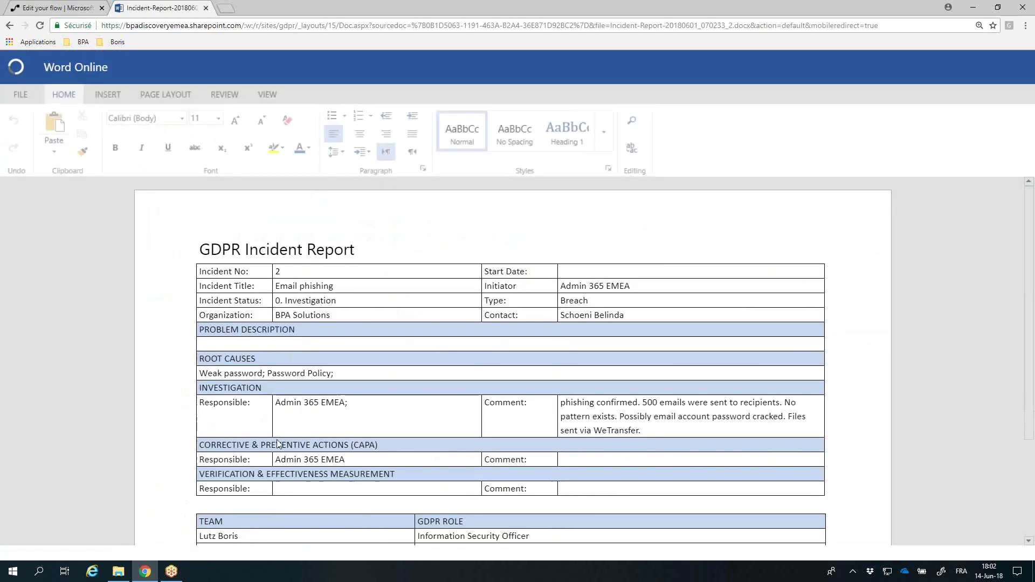
# - Leave the GDPR Incident Report in Word Online and return to the Email phishing breach page
pyautogui.click(10, 26)
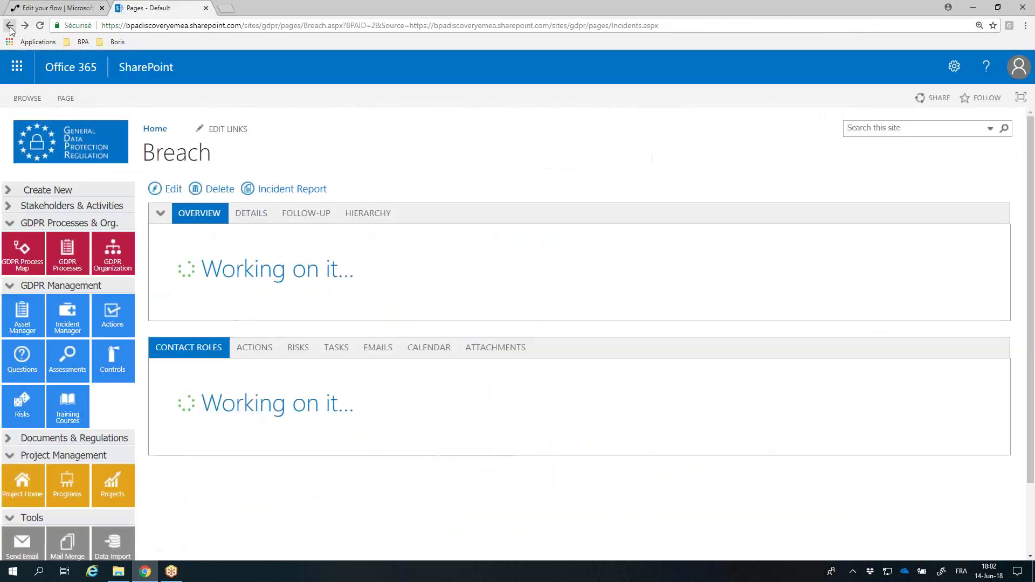
# - Open Assessments, view the June 2018 calendar, then return to the upcoming assessments list
pyautogui.click(53, 363)
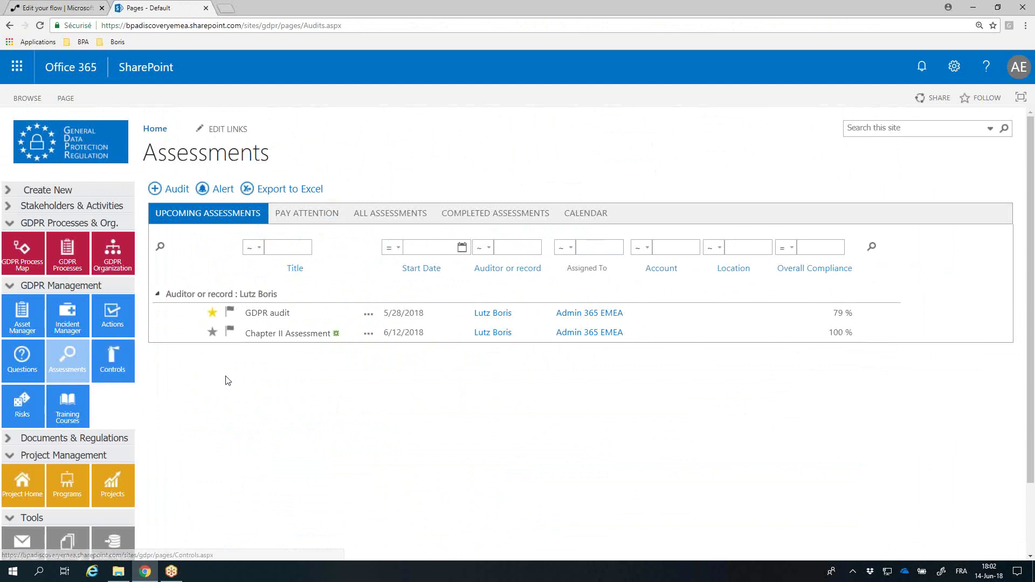
pyautogui.click(584, 213)
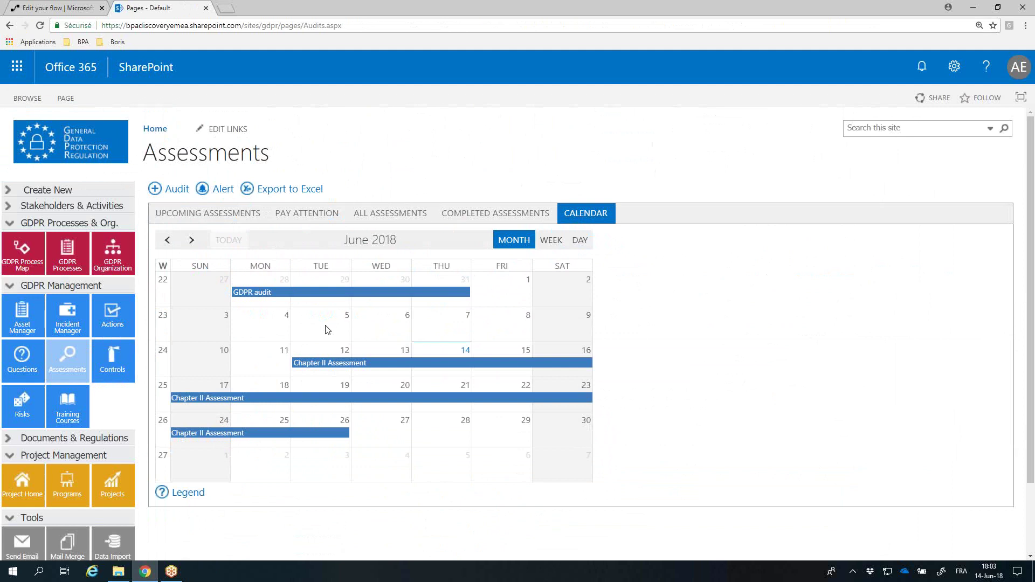
pyautogui.click(183, 215)
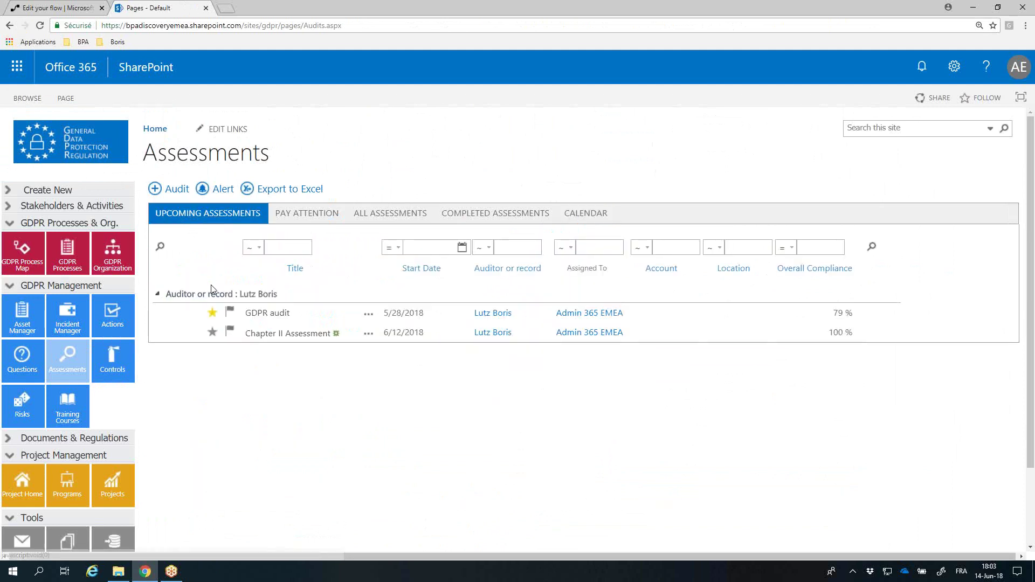
# - Open the GDPR audit's Assessment Details page and scroll to its questions
pyautogui.click(212, 290)
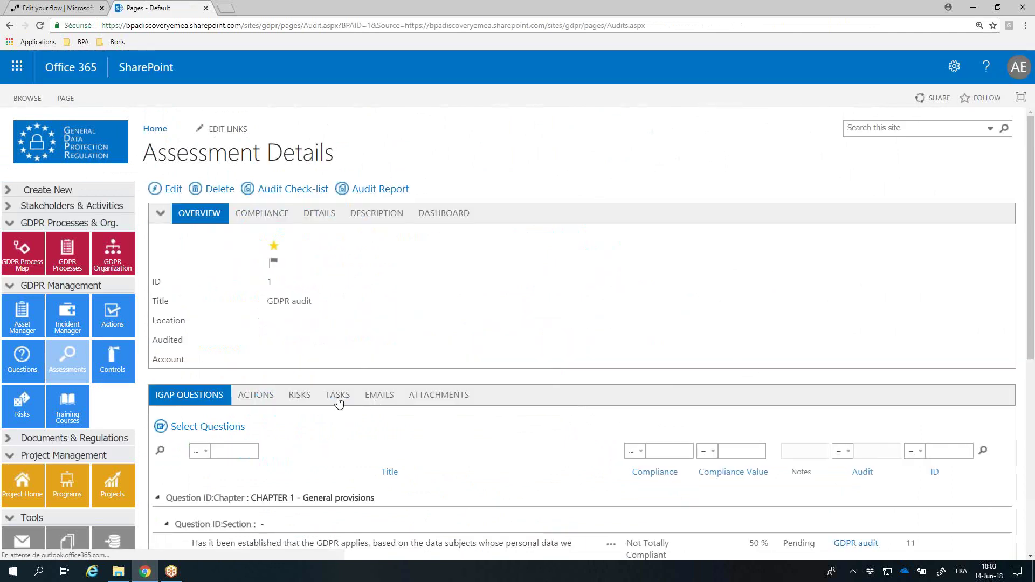
pyautogui.scroll(-1, 340, 402)
pyautogui.scroll(-1, 340, 401)
# - Filter the question selector to Chapter 3 and add two of its questions to the audit
pyautogui.click(221, 320)
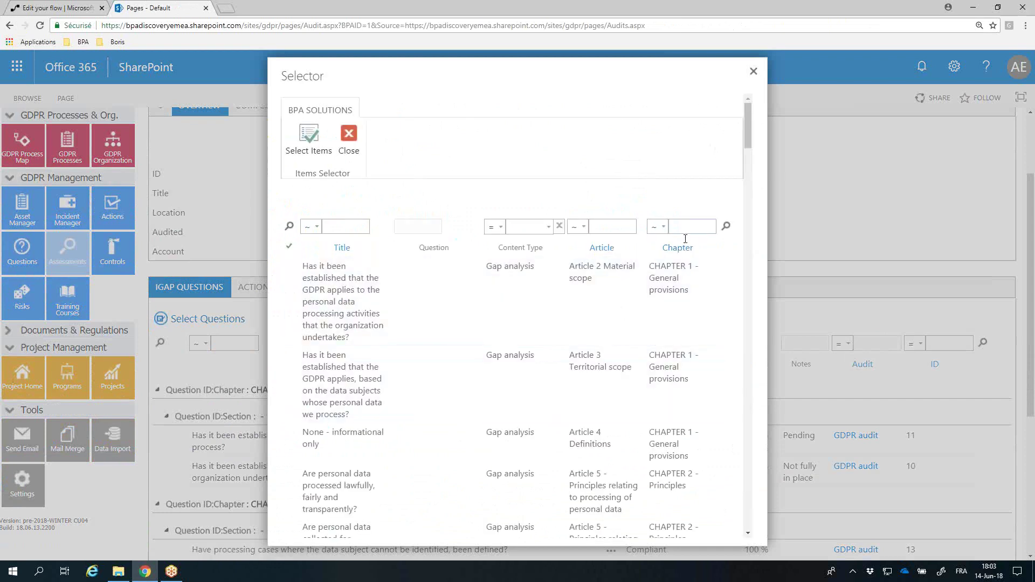
pyautogui.write('3')
pyautogui.press('Return')
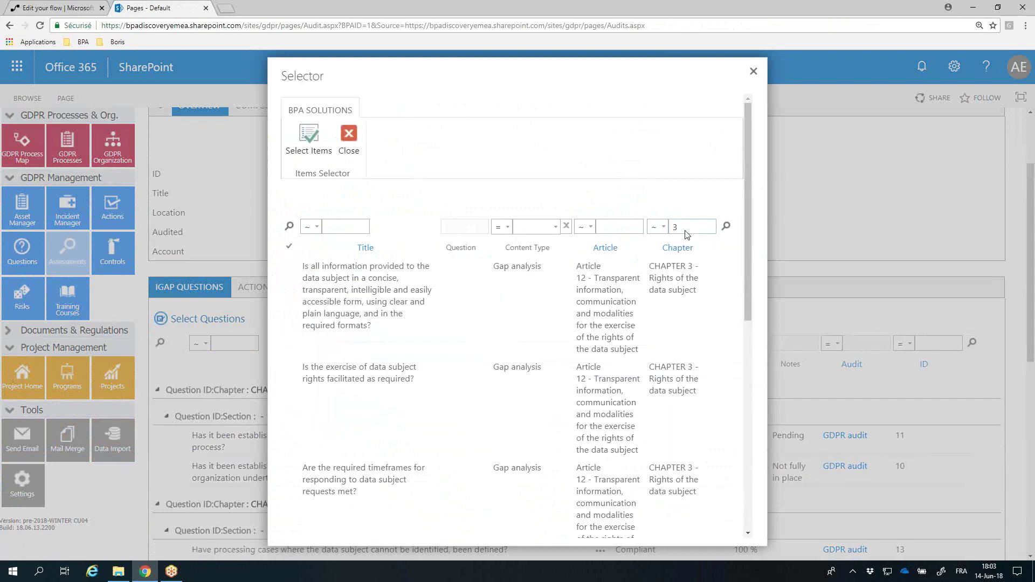
pyautogui.click(288, 297)
pyautogui.click(288, 390)
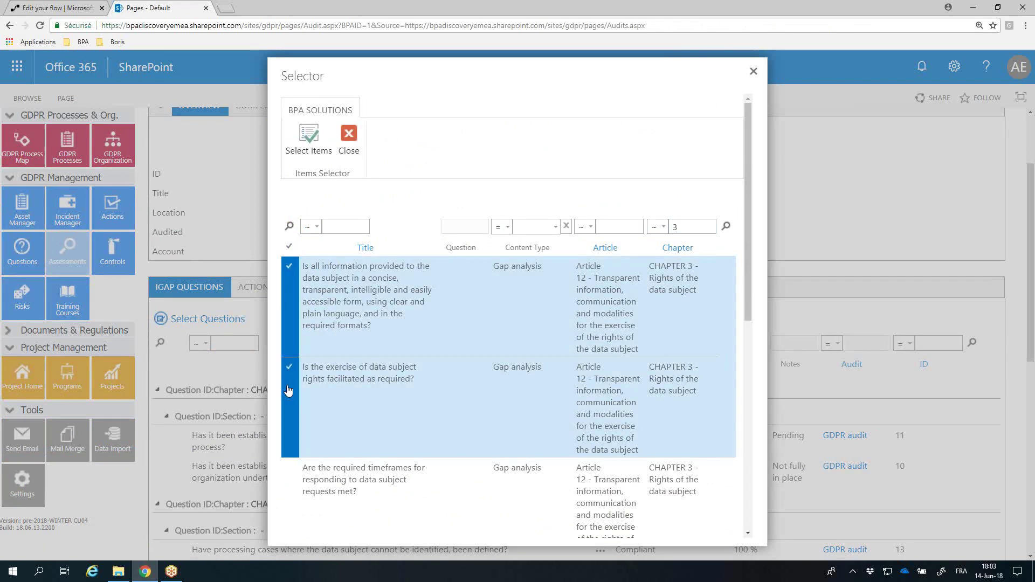
pyautogui.click(342, 141)
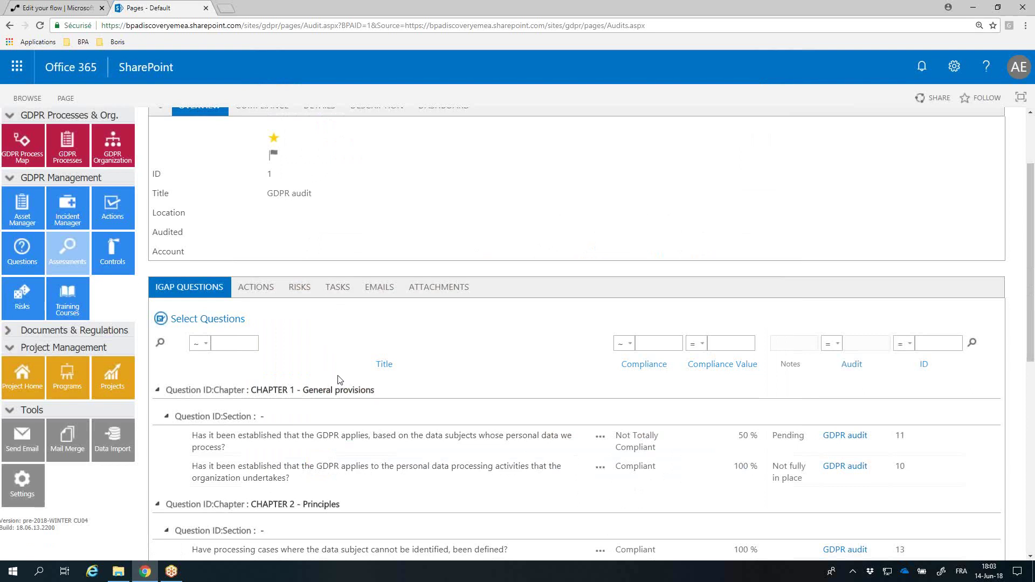
pyautogui.scroll(2, 340, 380)
# - Review the GDPR audit's per-chapter dashboard chart, then go to the Risks page
pyautogui.click(444, 213)
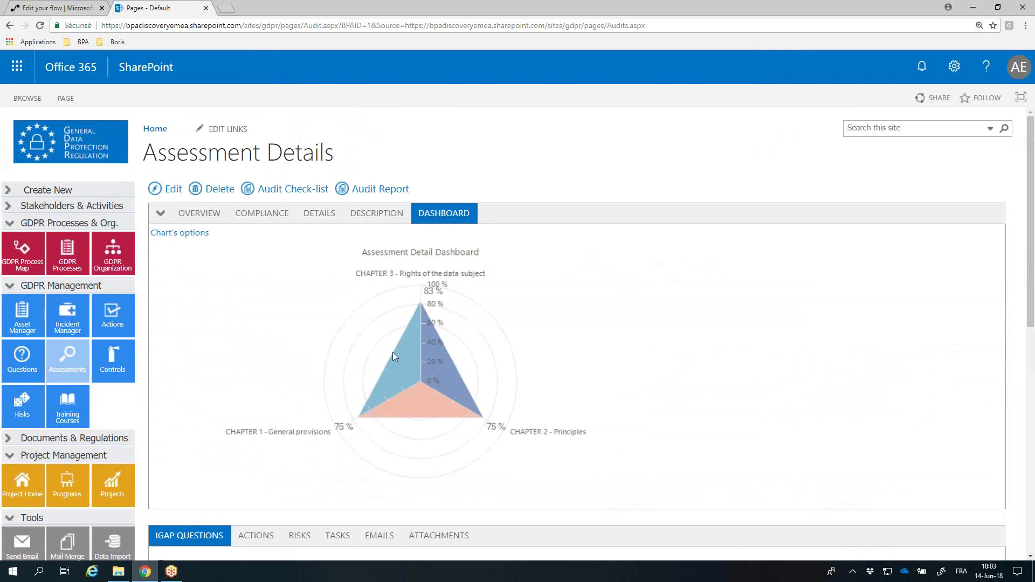
pyautogui.scroll(-2, 271, 415)
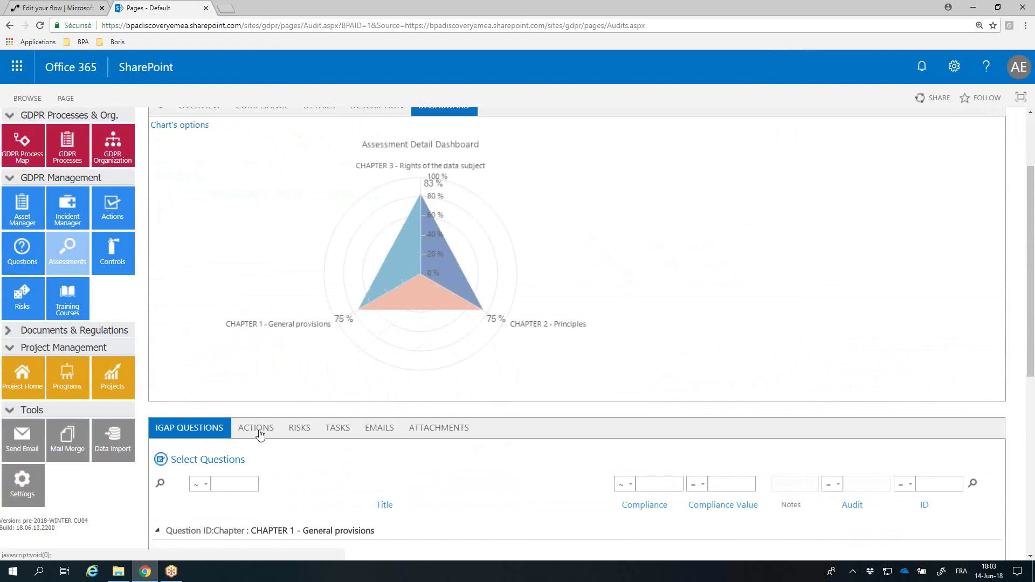
pyautogui.click(24, 307)
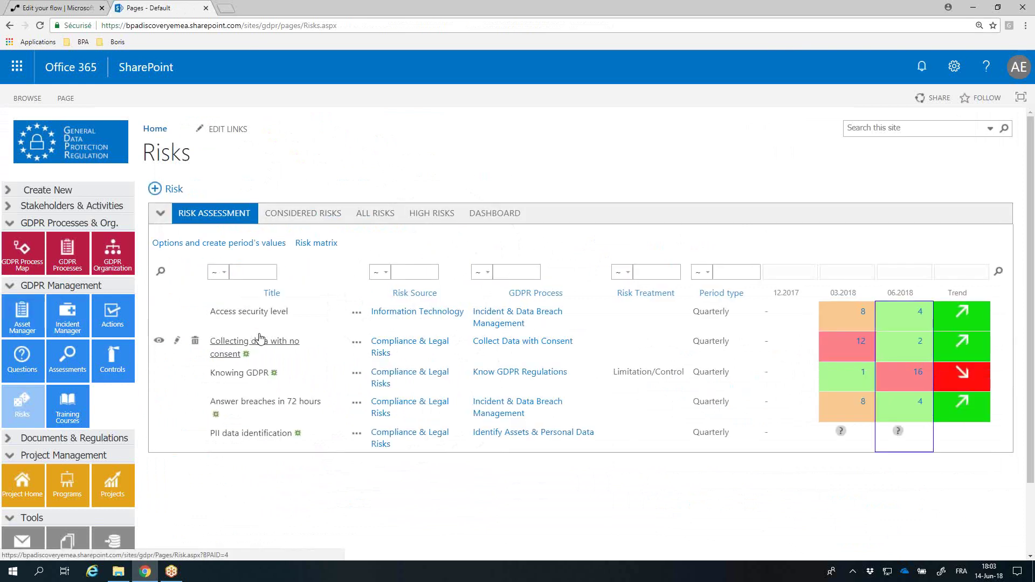
# - View the 5 by 5 risk matrix popup and close it
pyautogui.click(315, 243)
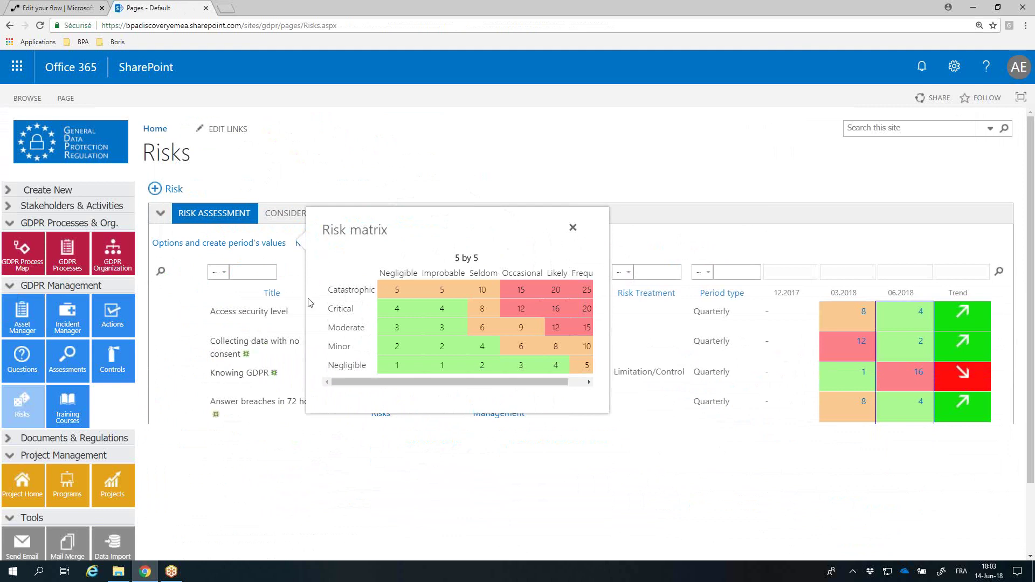
pyautogui.click(572, 231)
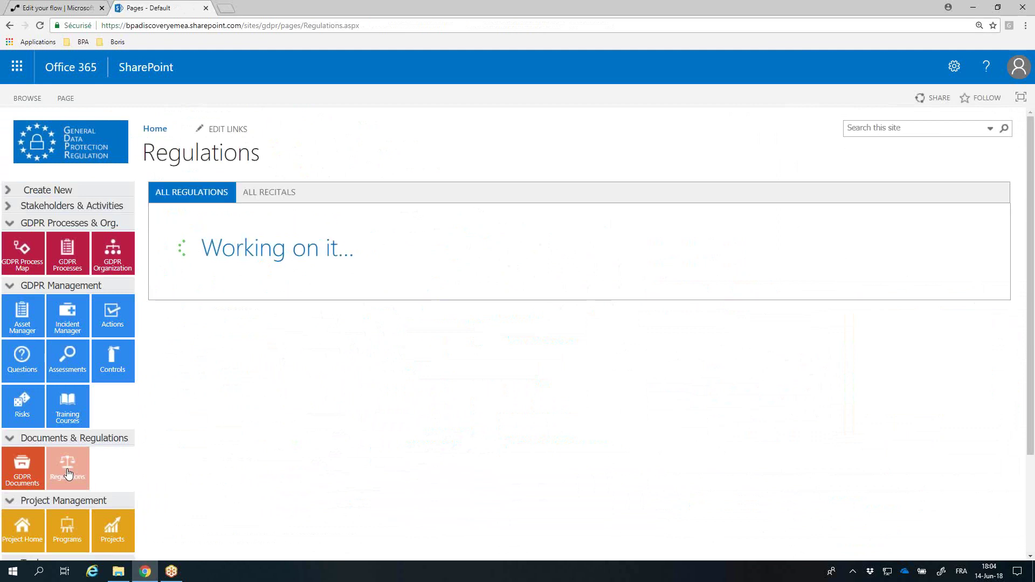
# - Show all GDPR recitals, then open the Compliance Documents library
pyautogui.click(264, 194)
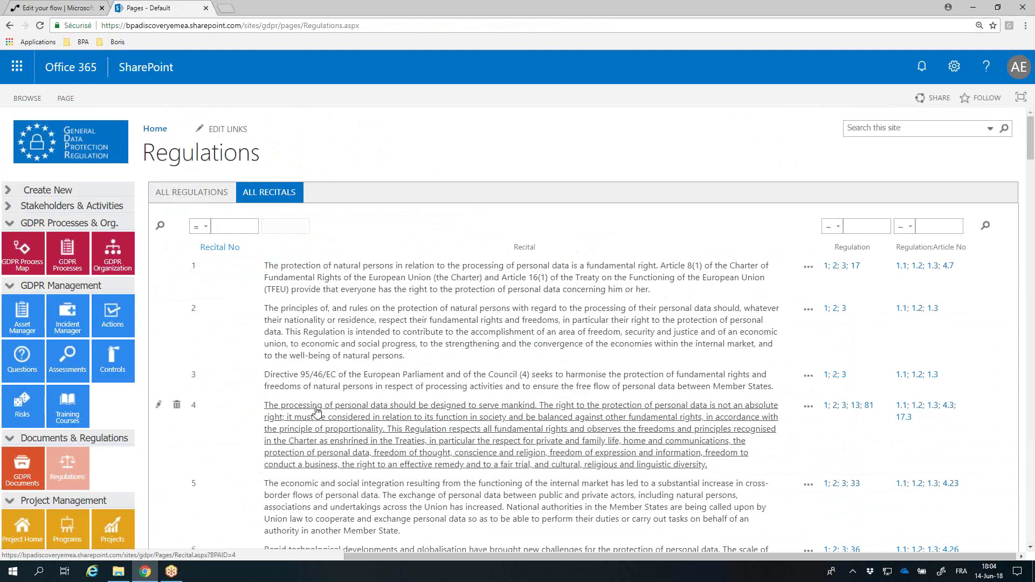
pyautogui.click(22, 471)
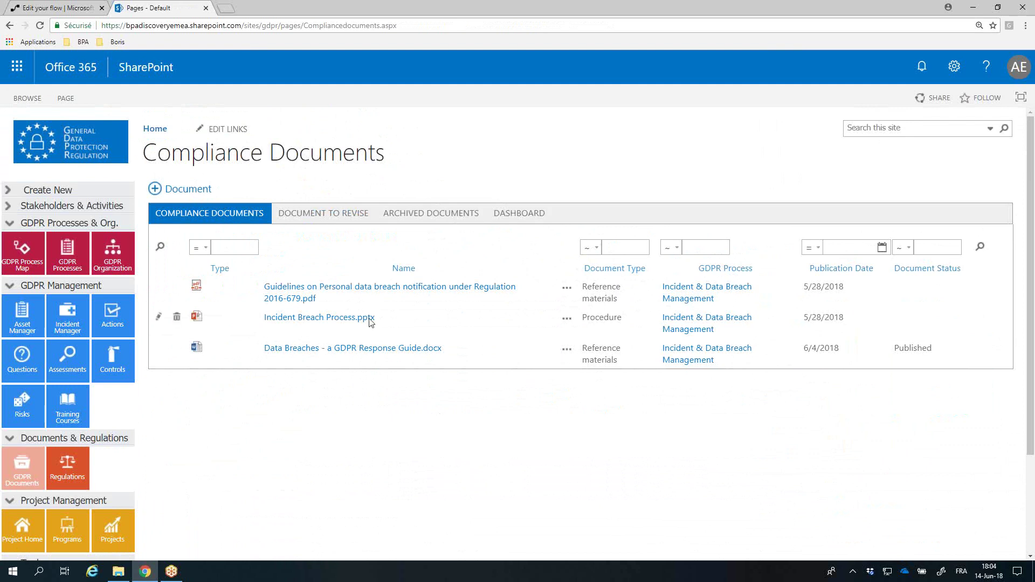
# - Return to the BPA GDPR Compliance home page via the GDPR logo
pyautogui.click(105, 145)
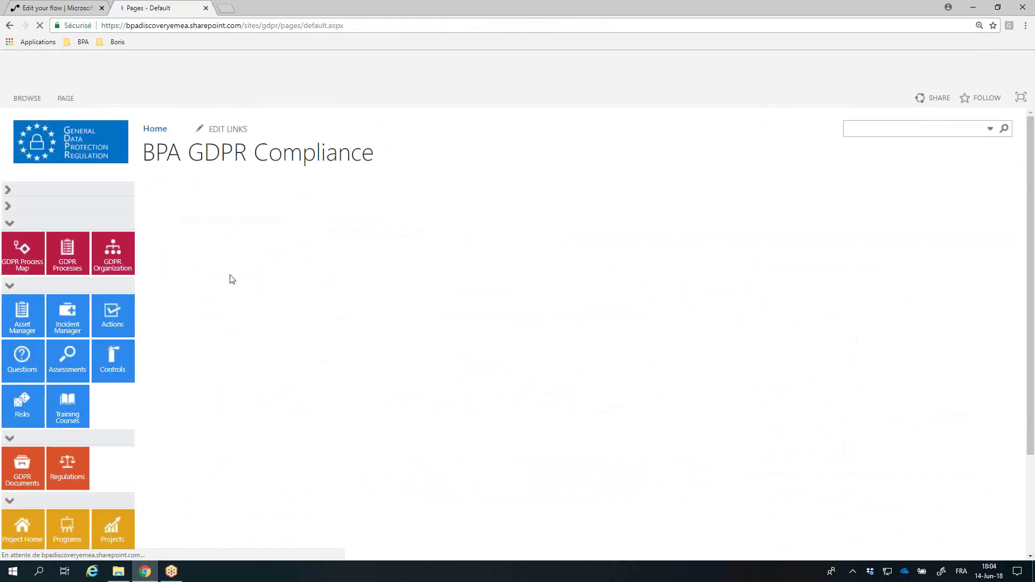